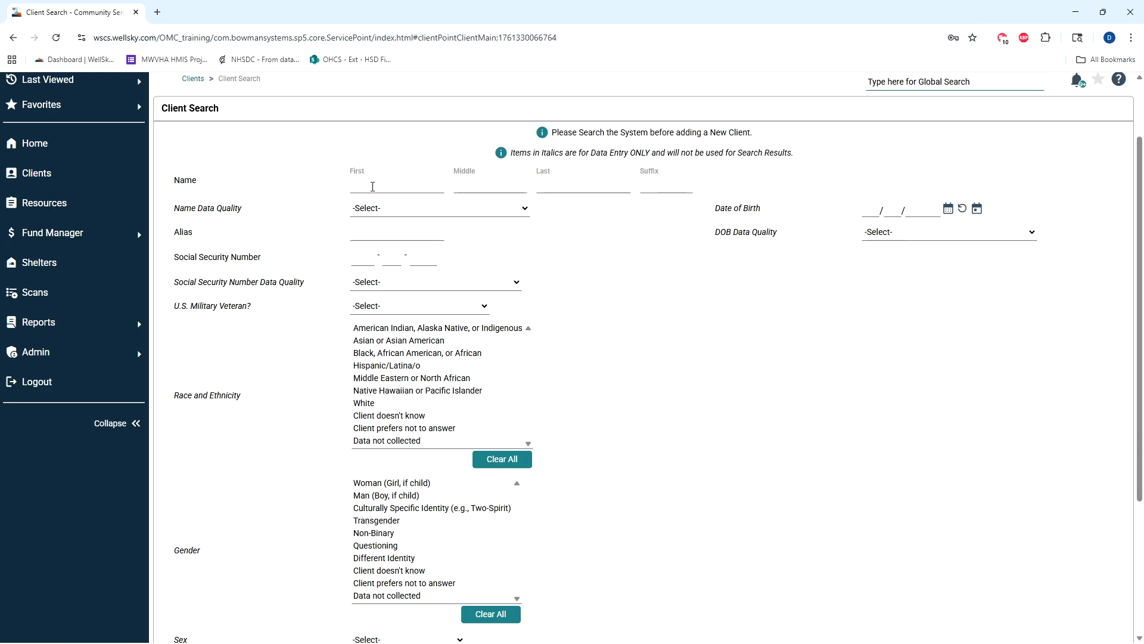
Enter the client's first name in the Client Search First name field, correcting the typo
left_click(373, 183)
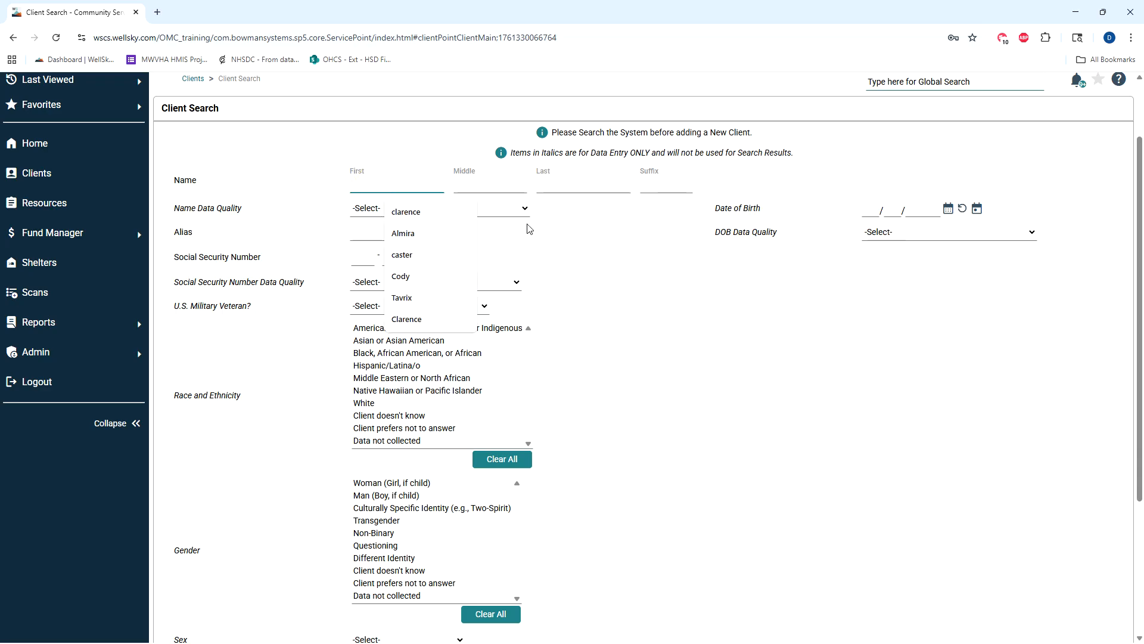
type("Tima")
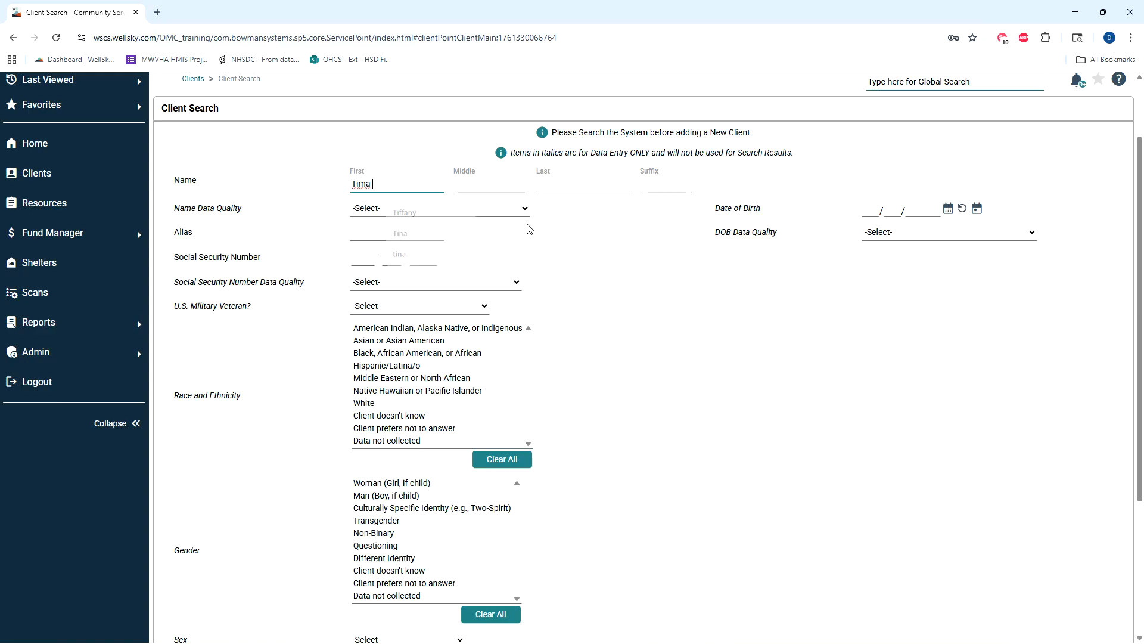
key("BackSpace")
key("BackSpace")
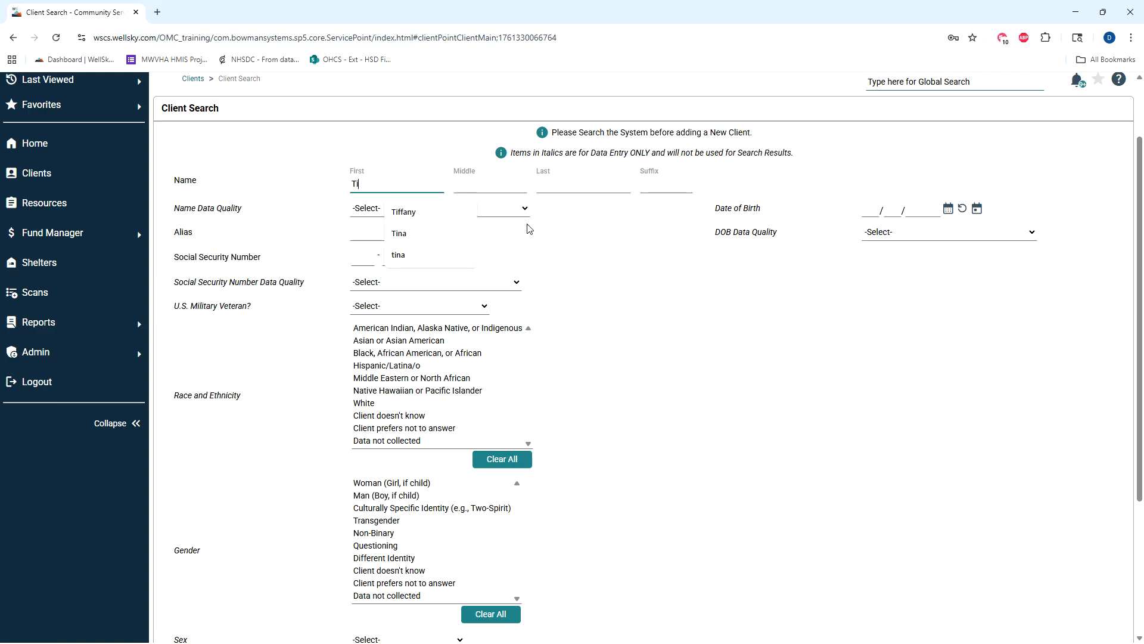
type("na")
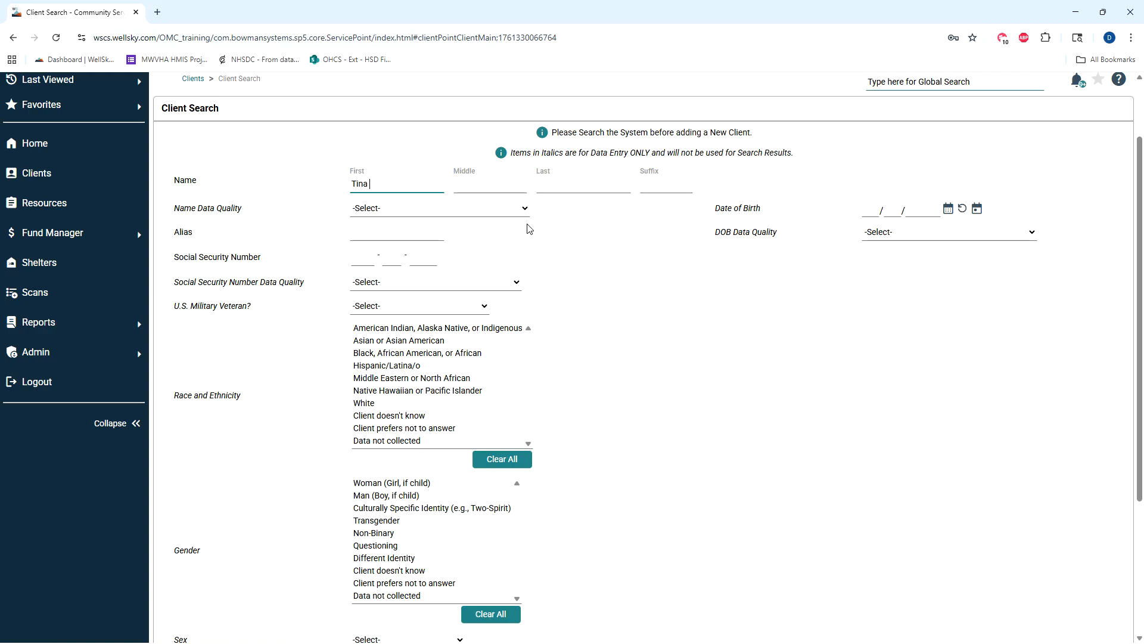
scroll(527, 228, "up", 2)
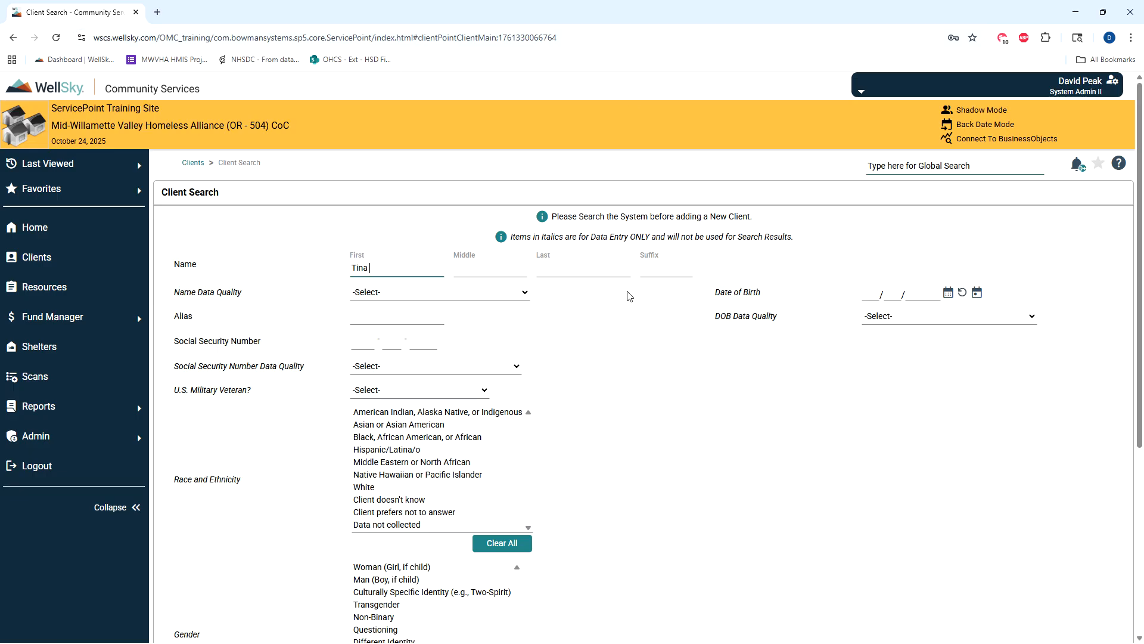
scroll(630, 296, "down", 3)
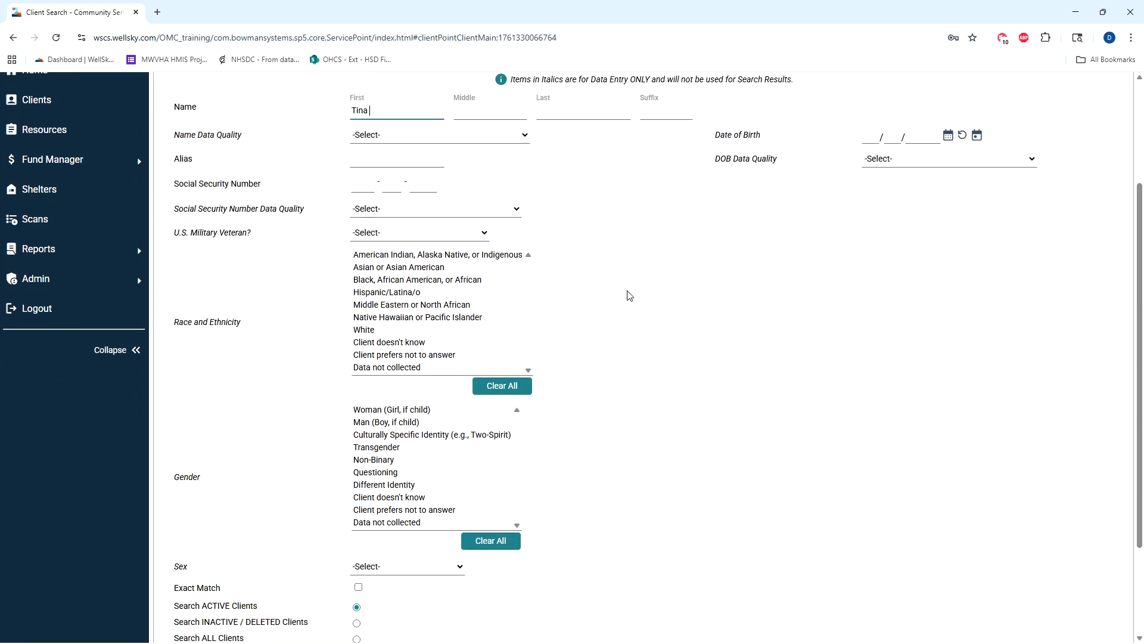
scroll(629, 296, "up", 1)
Enter the client's last name and set Name Data Quality to Full Name Reported
left_click(538, 153)
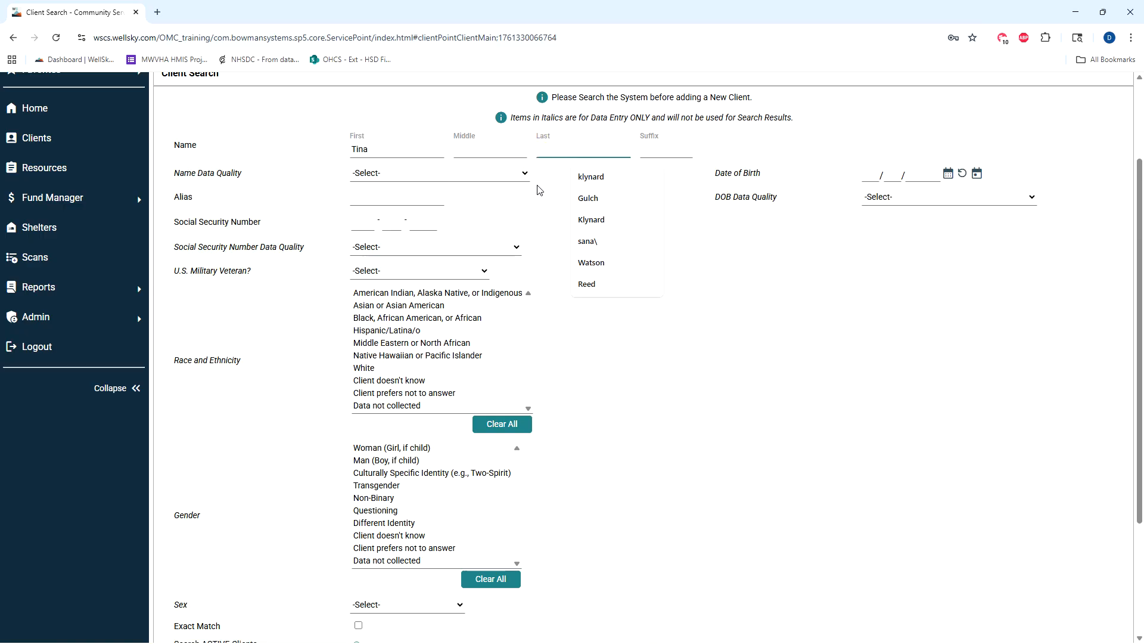
type("Be")
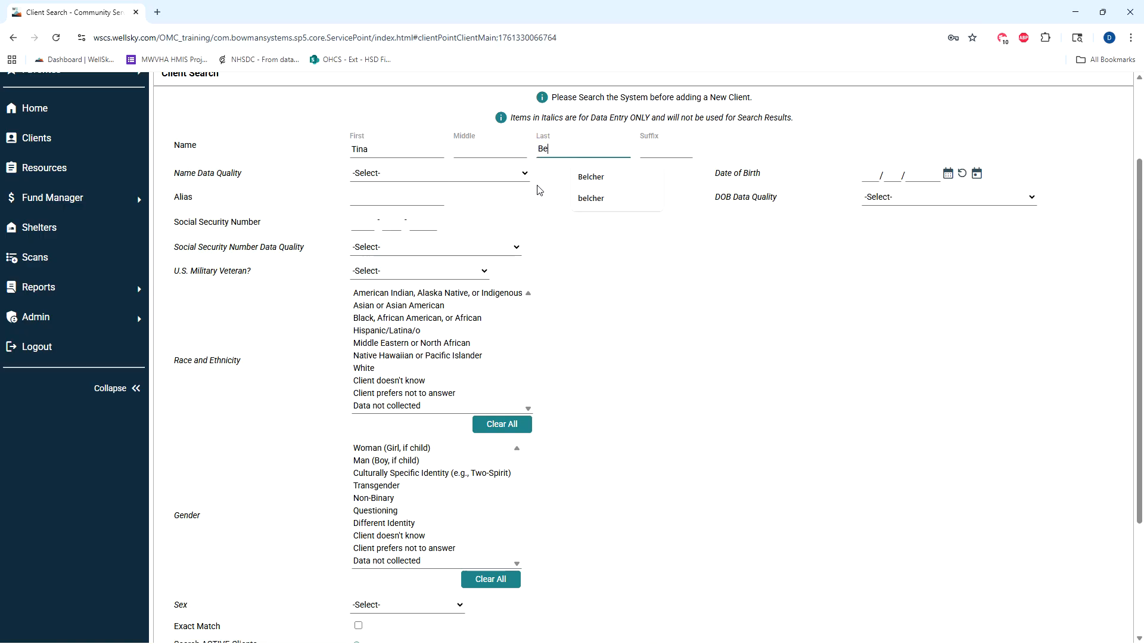
type("lcher")
left_click(557, 216)
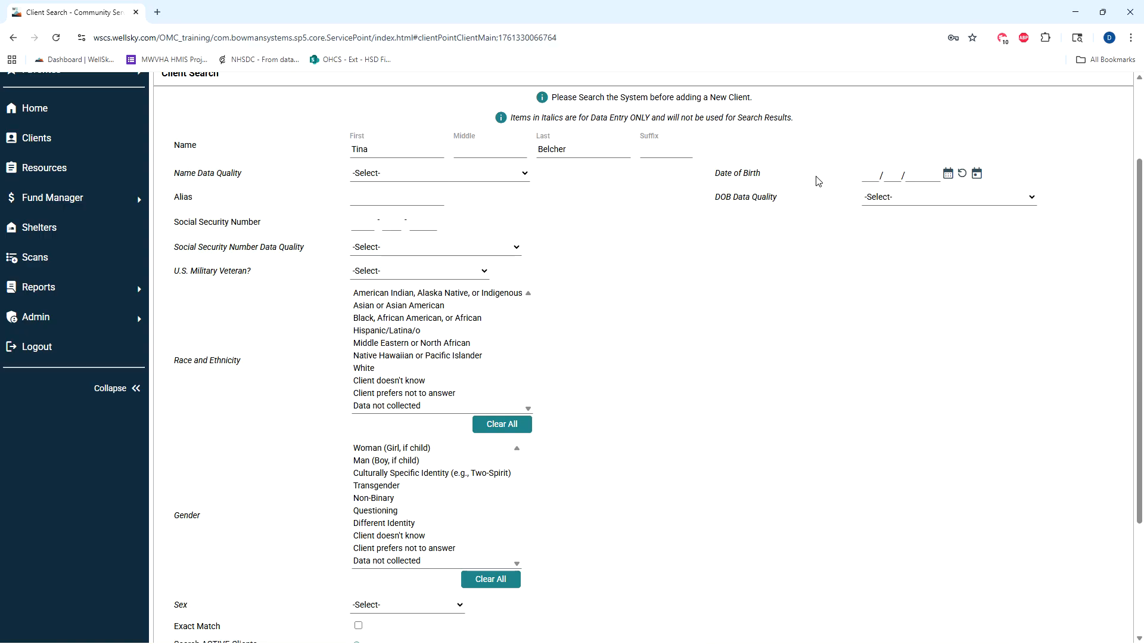
left_click(419, 178)
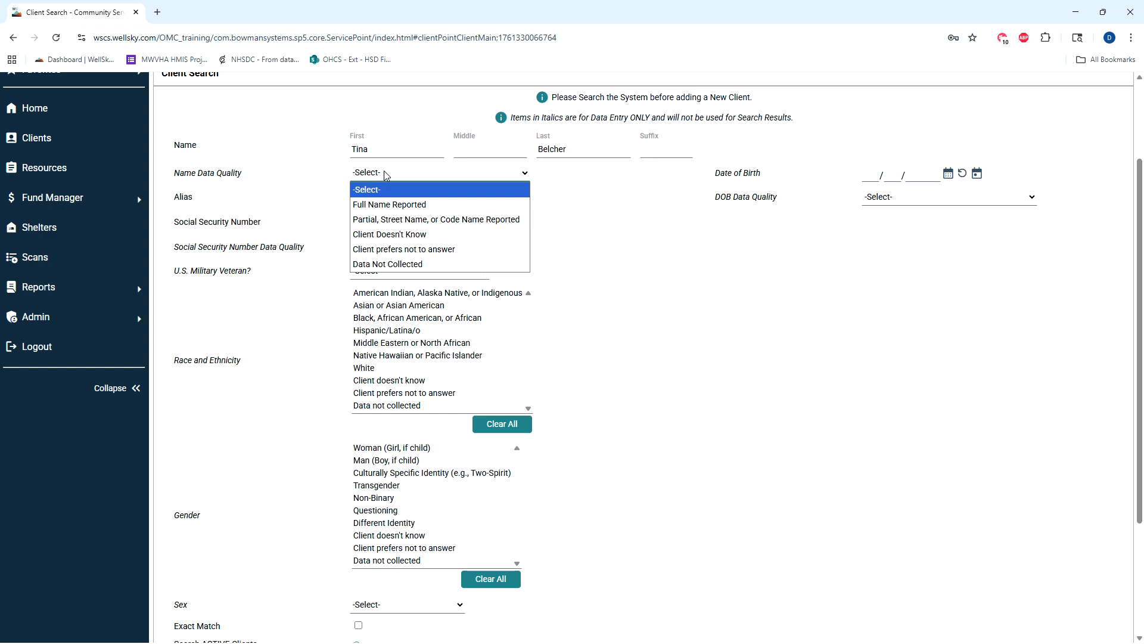
left_click(390, 207)
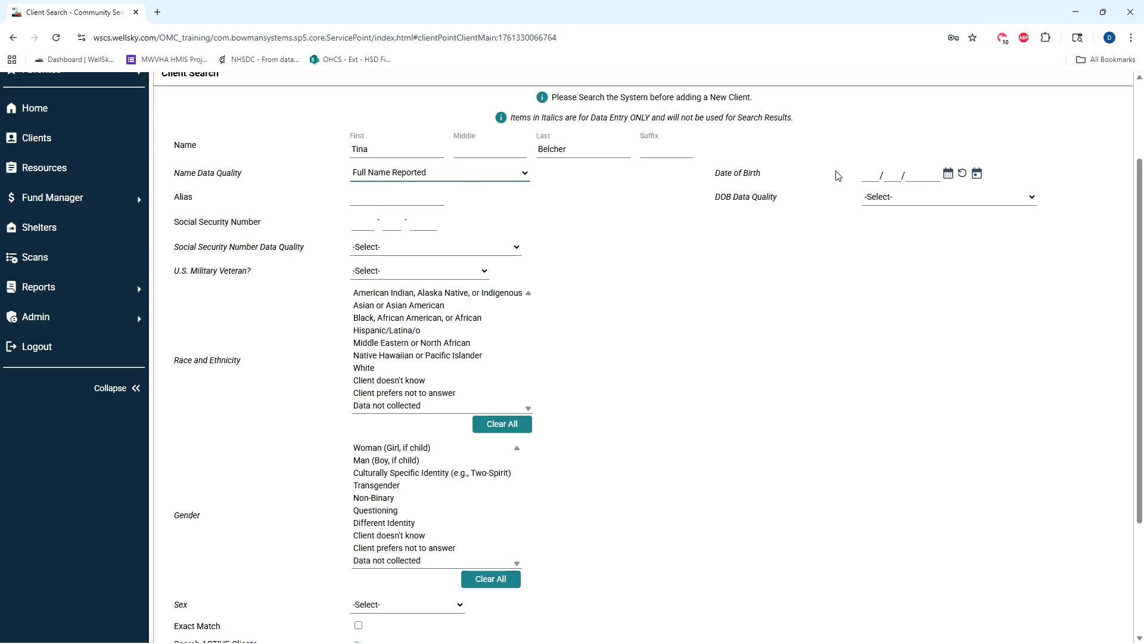
Enter the client's date of birth and set DOB Data Quality to Full DOB Reported (HUD)
left_click(877, 172)
type("10/04/")
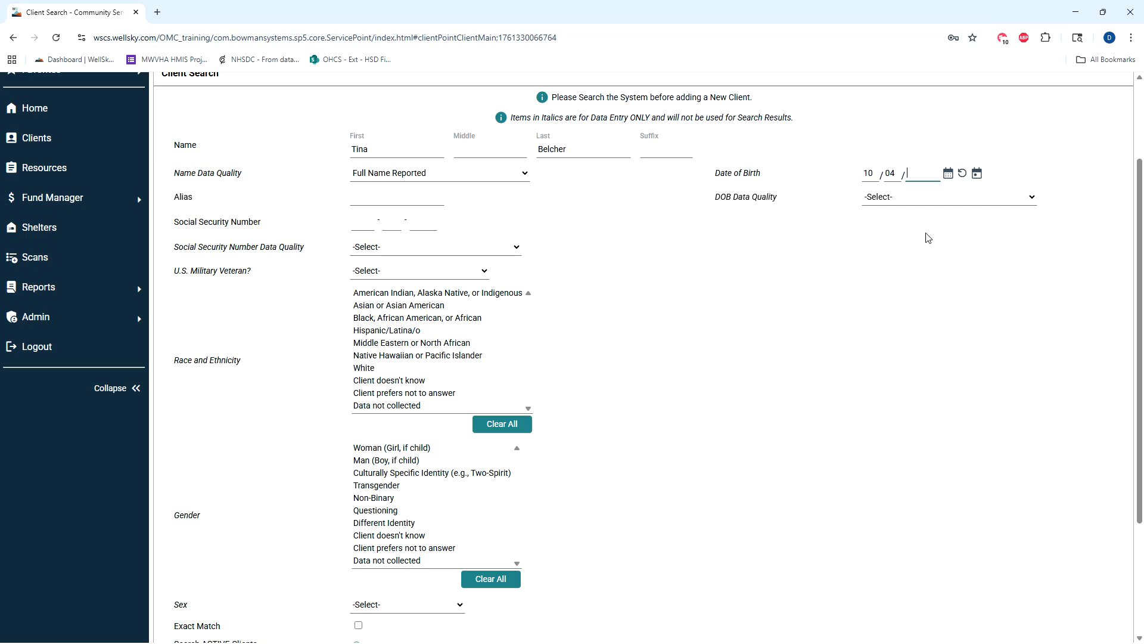
type("1999")
left_click(880, 202)
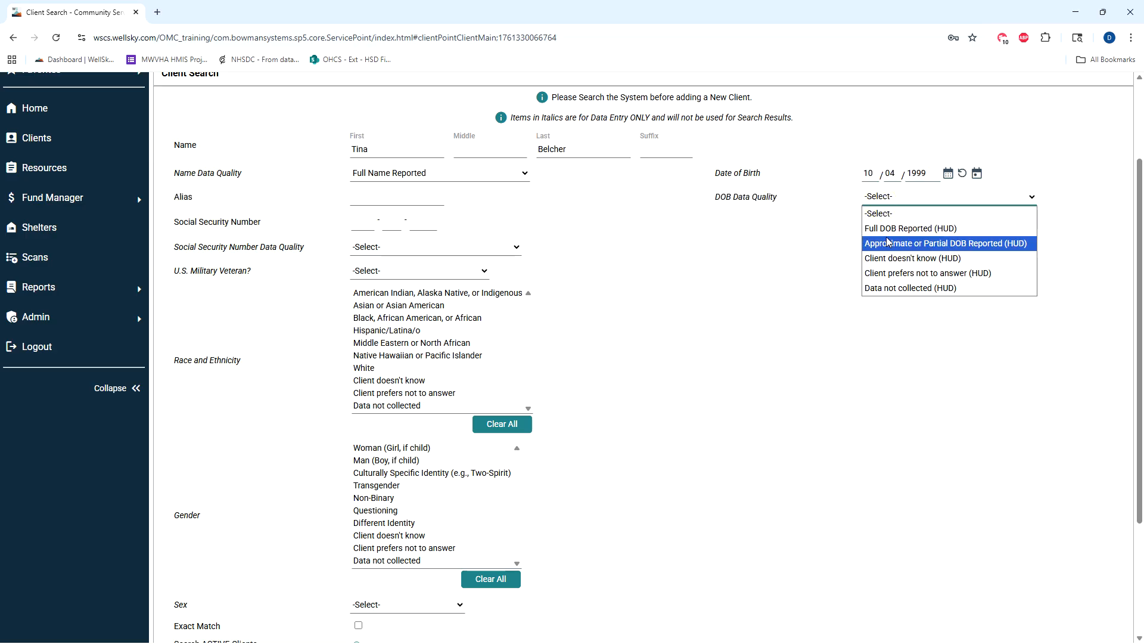
left_click(883, 230)
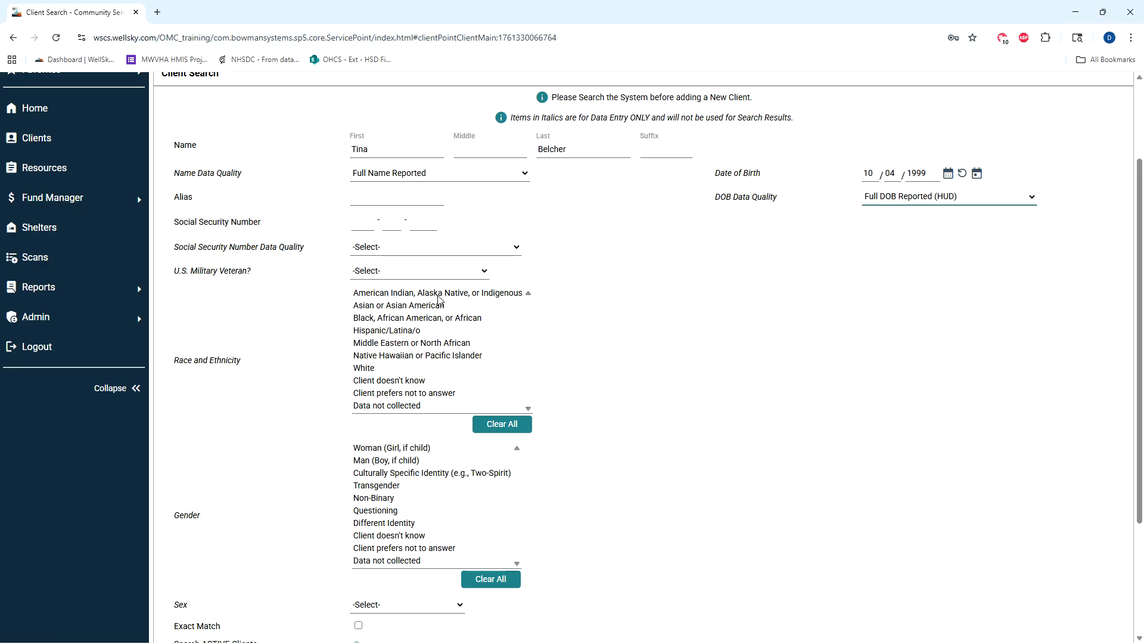
Enter the client's SSN marked Full SSN Reported (HUD) and set U.S. Military Veteran to No (HUD)
left_click(364, 221)
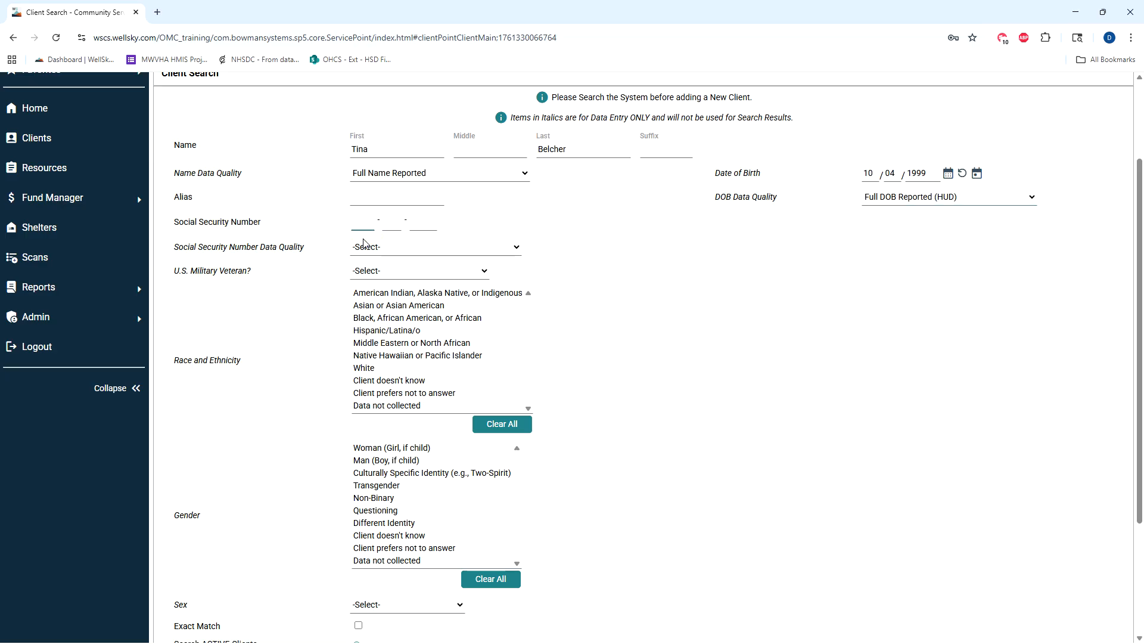
type("123-65-87")
type("95")
left_click(419, 246)
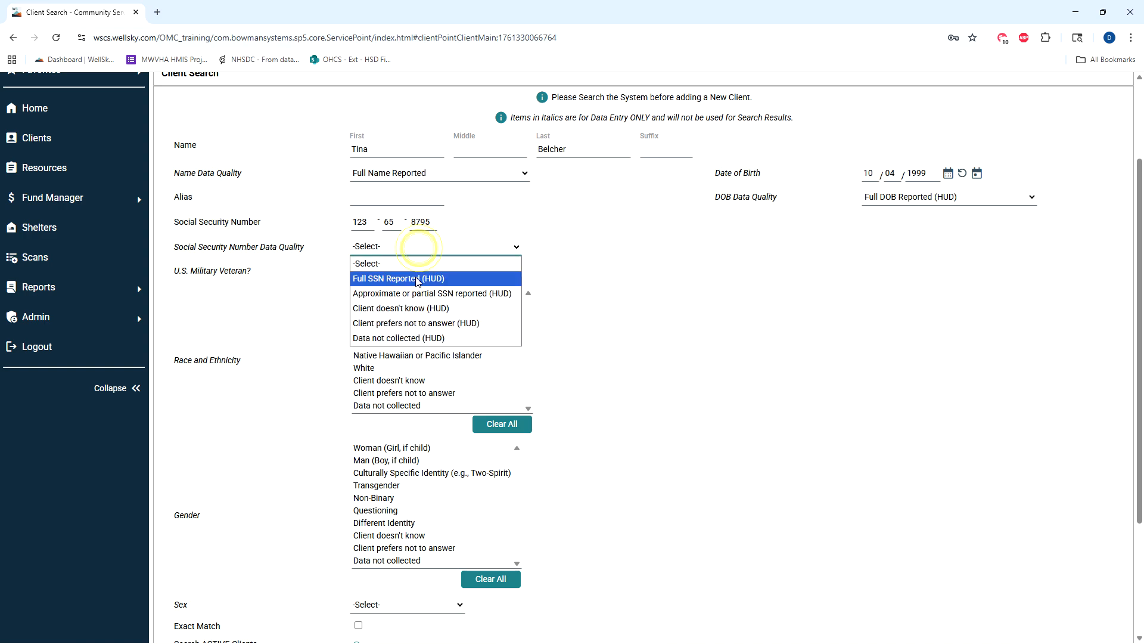
left_click(419, 278)
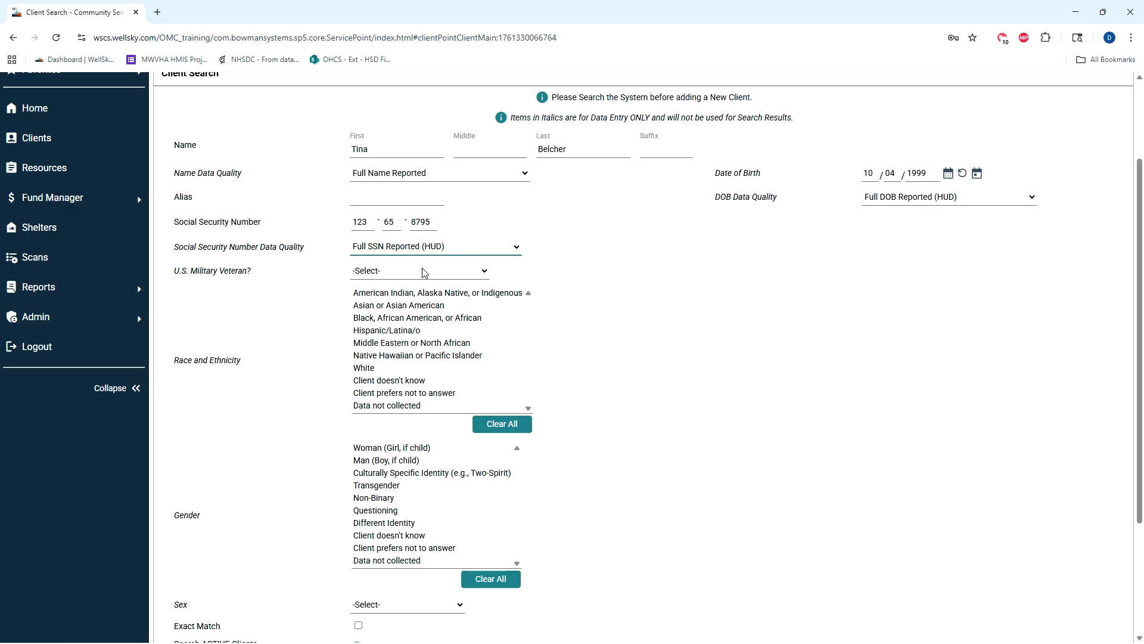
left_click(422, 268)
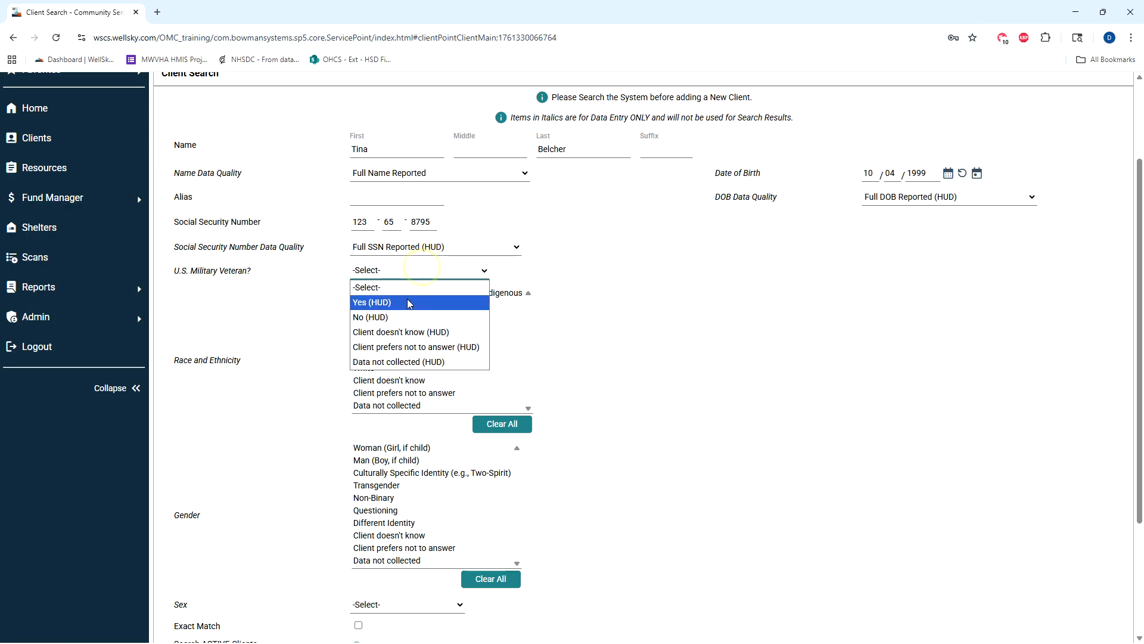
left_click(414, 315)
scroll(703, 355, "down", 1)
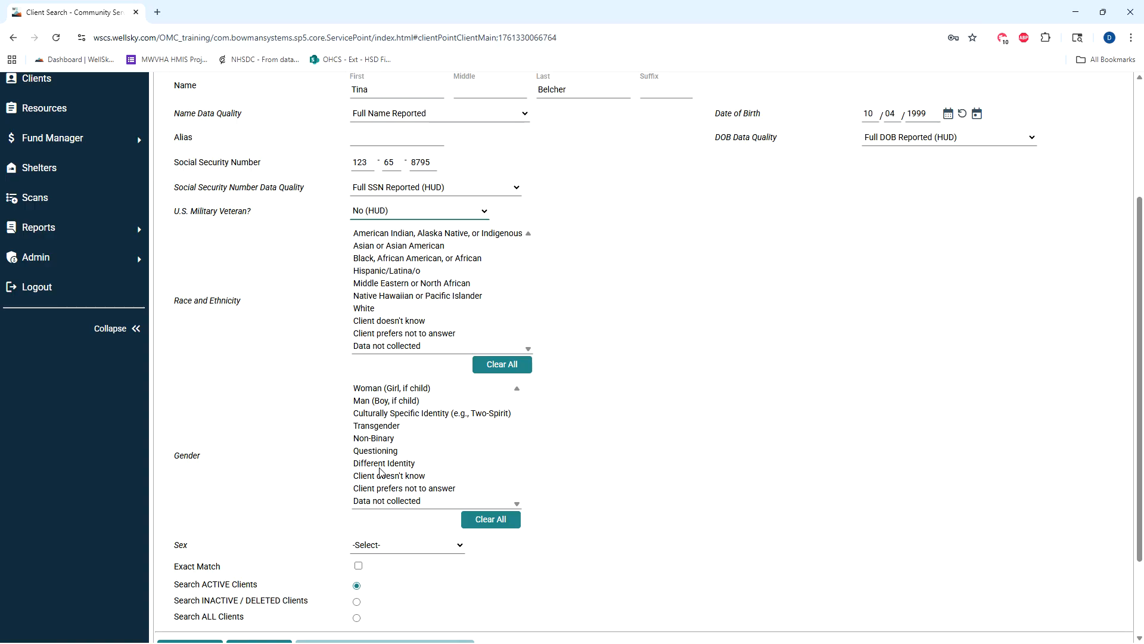
Set race to White and gender to Woman (Girl, if child)
left_click(363, 311)
scroll(429, 408, "down", 1)
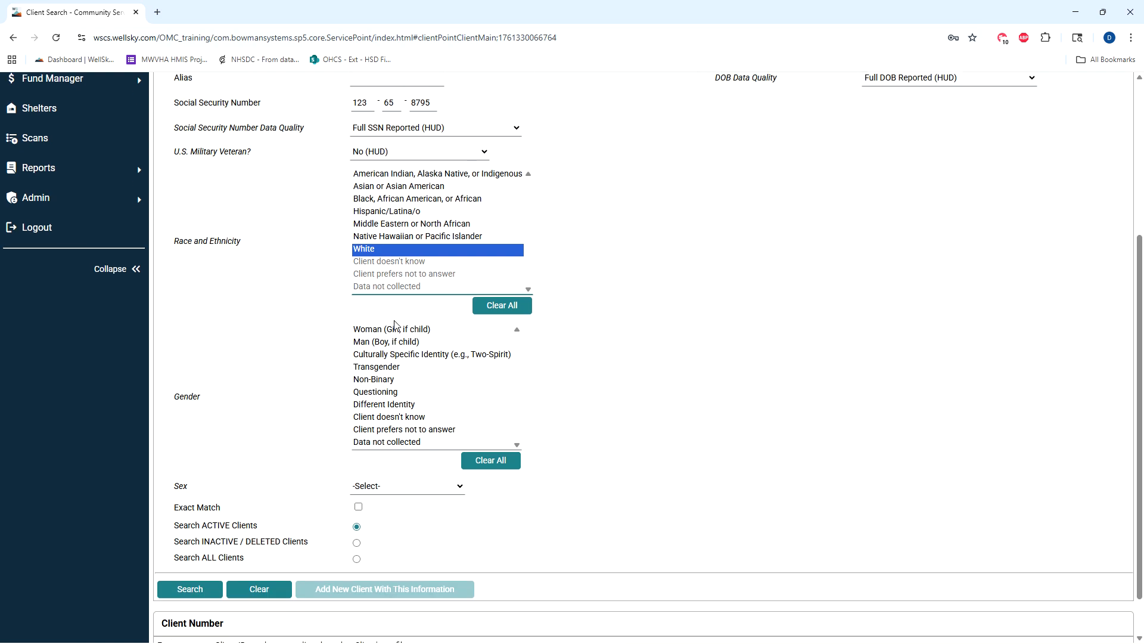
left_click(362, 329)
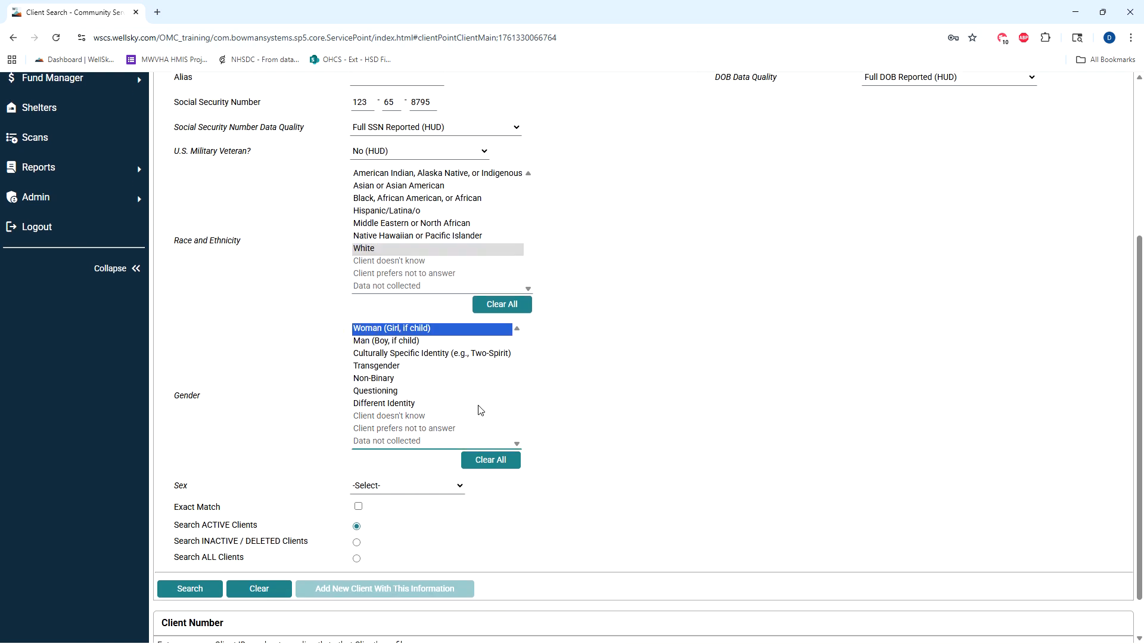
scroll(480, 410, "down", 1)
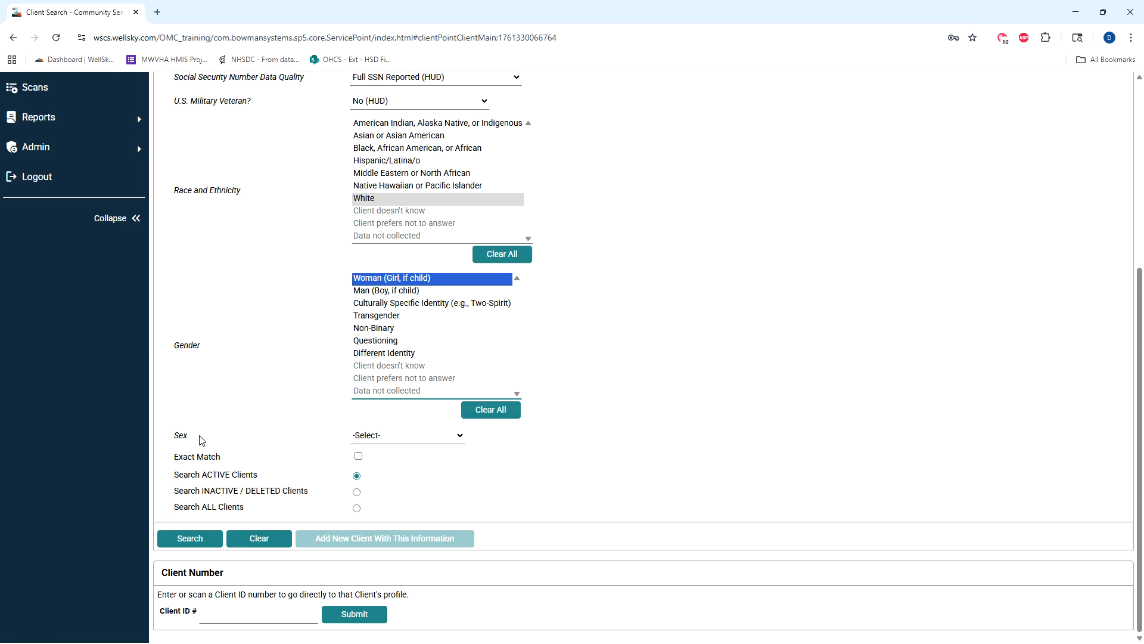
Choose Female in the Sex dropdown
left_click(388, 436)
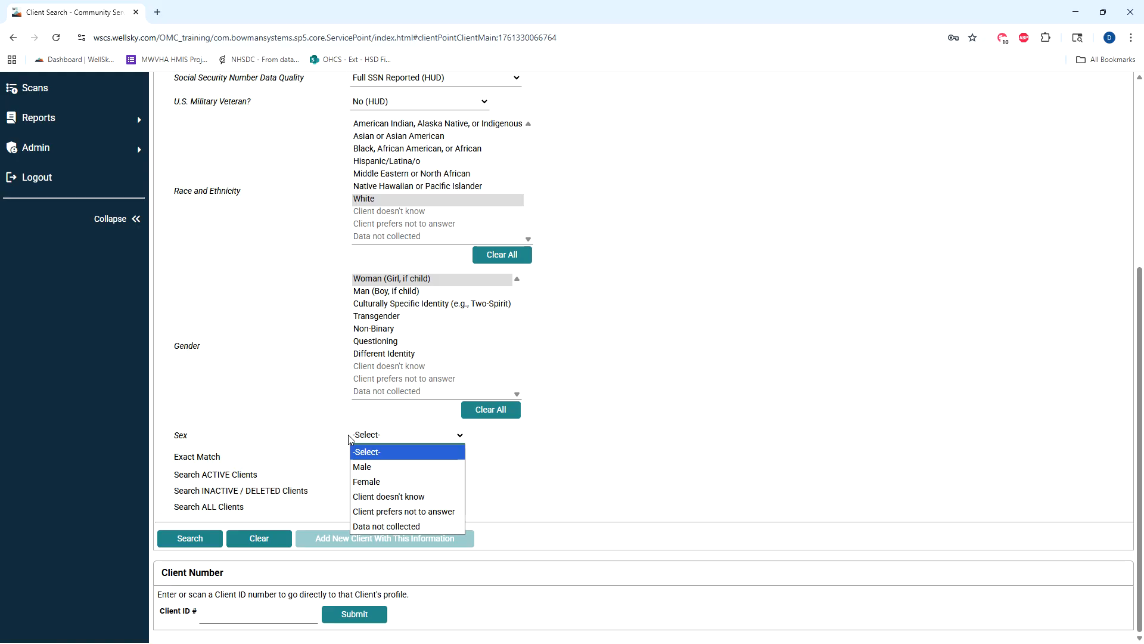
left_click(397, 435)
scroll(396, 434, "up", 5)
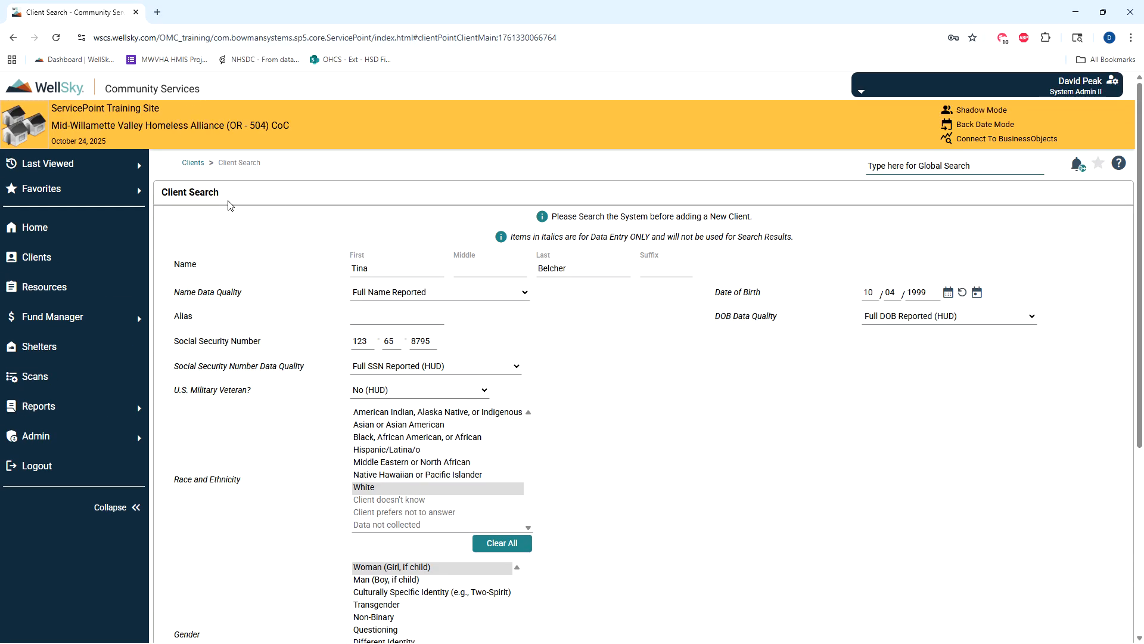
scroll(333, 224, "down", 3)
scroll(333, 224, "down", 2)
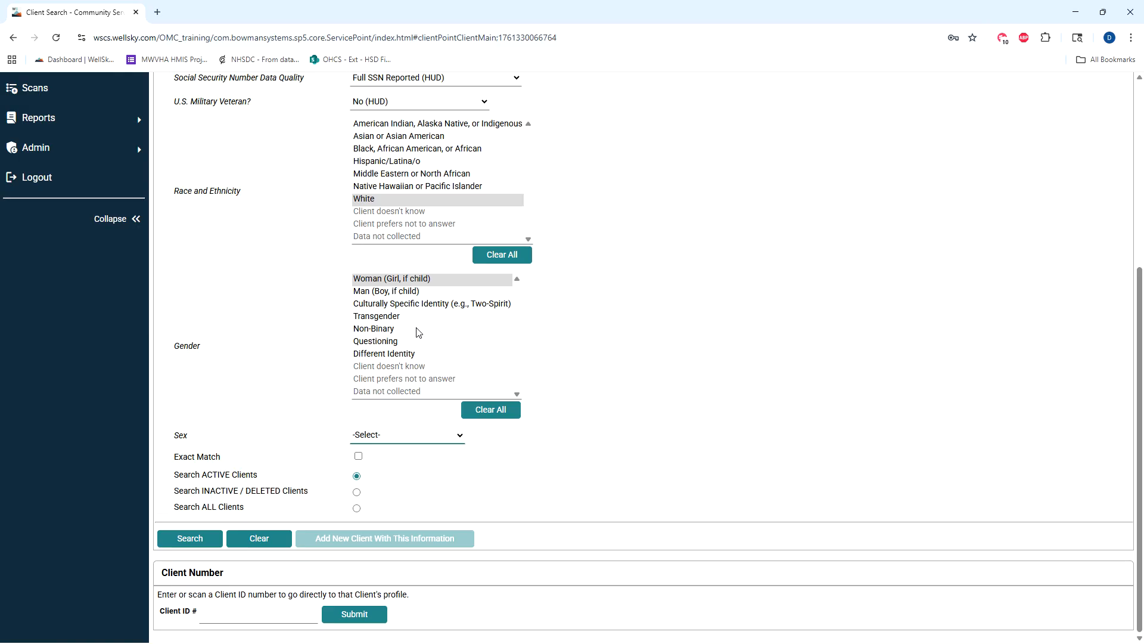
left_click(385, 434)
left_click(384, 479)
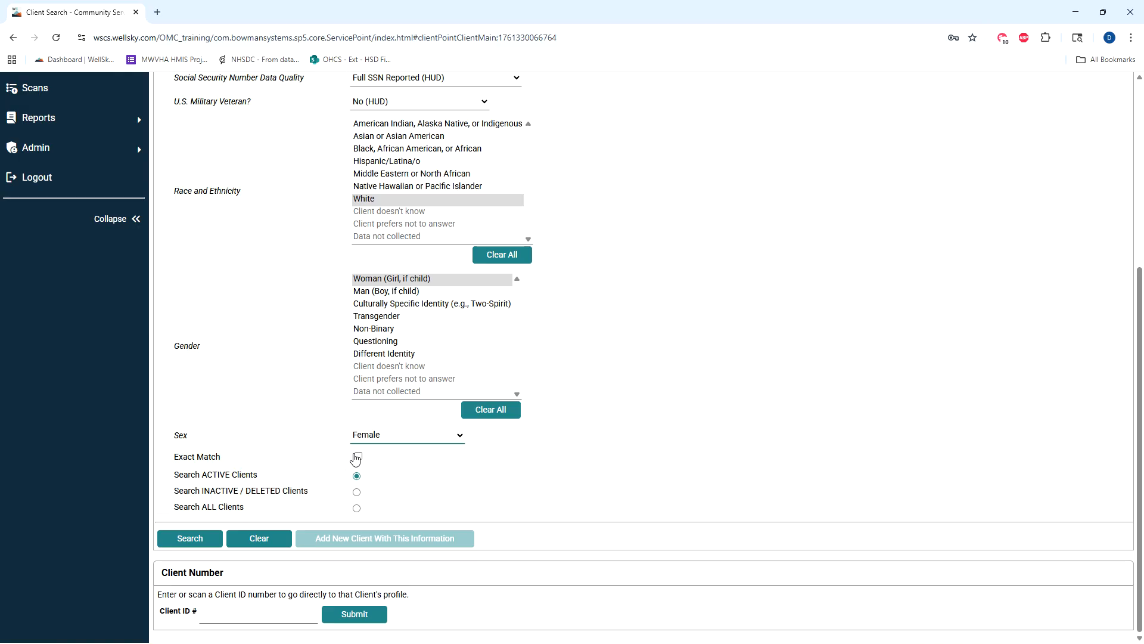
Search for matching clients, then choose Add New Client With This Information
left_click(209, 539)
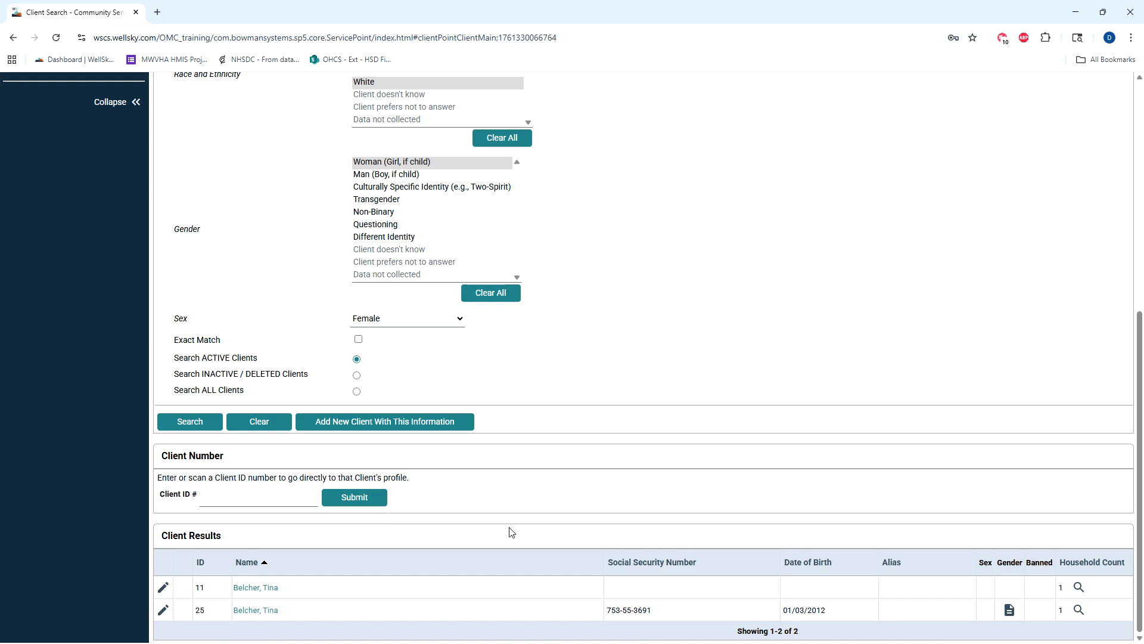
left_click(344, 425)
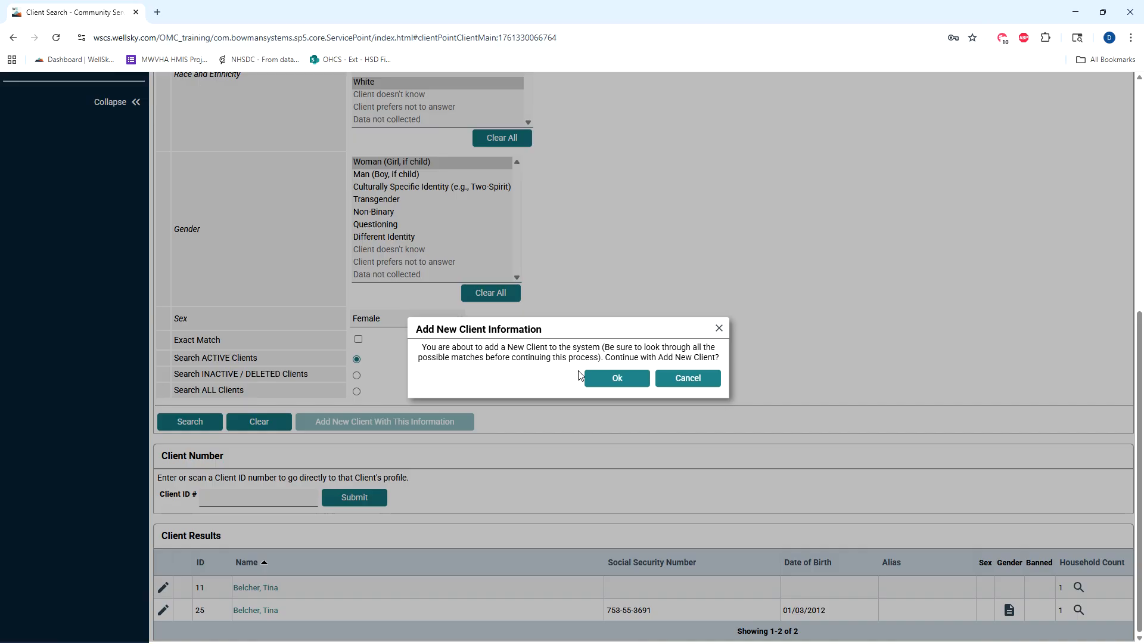
Confirm adding the new client and view its Households tab, showing no household
left_click(598, 378)
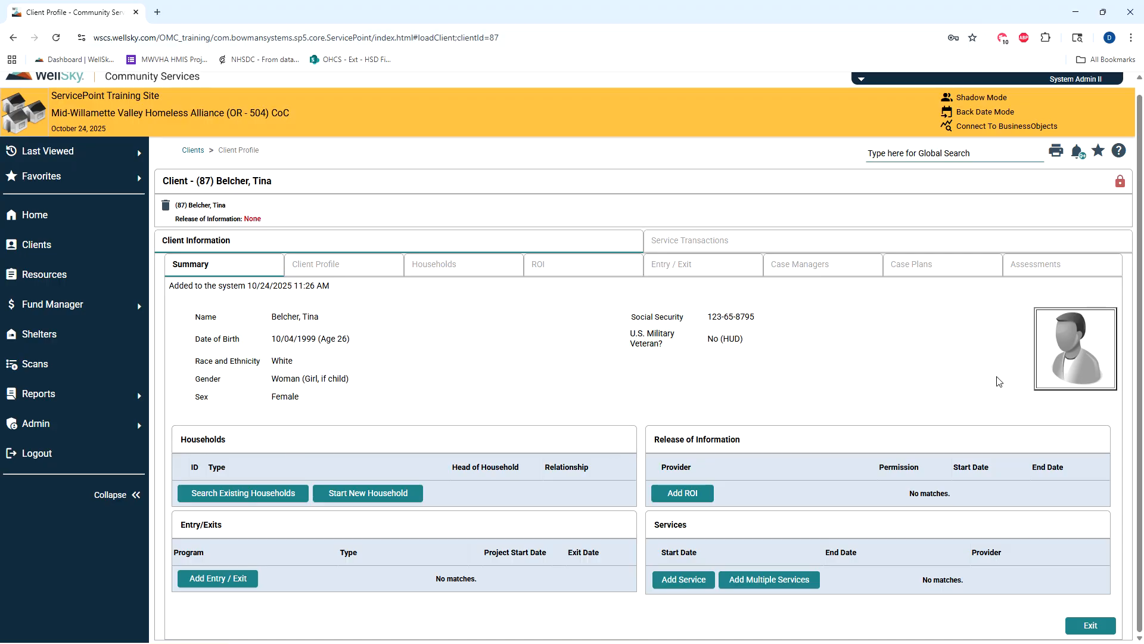
left_click(445, 273)
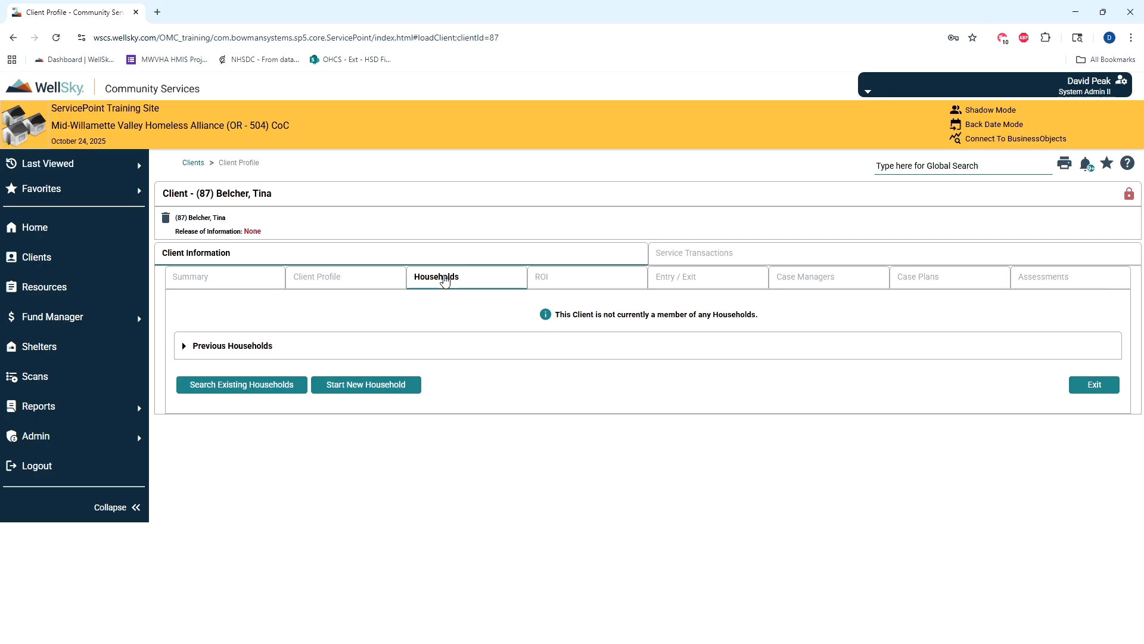
Start a new Single Individual household containing the client
left_click(383, 389)
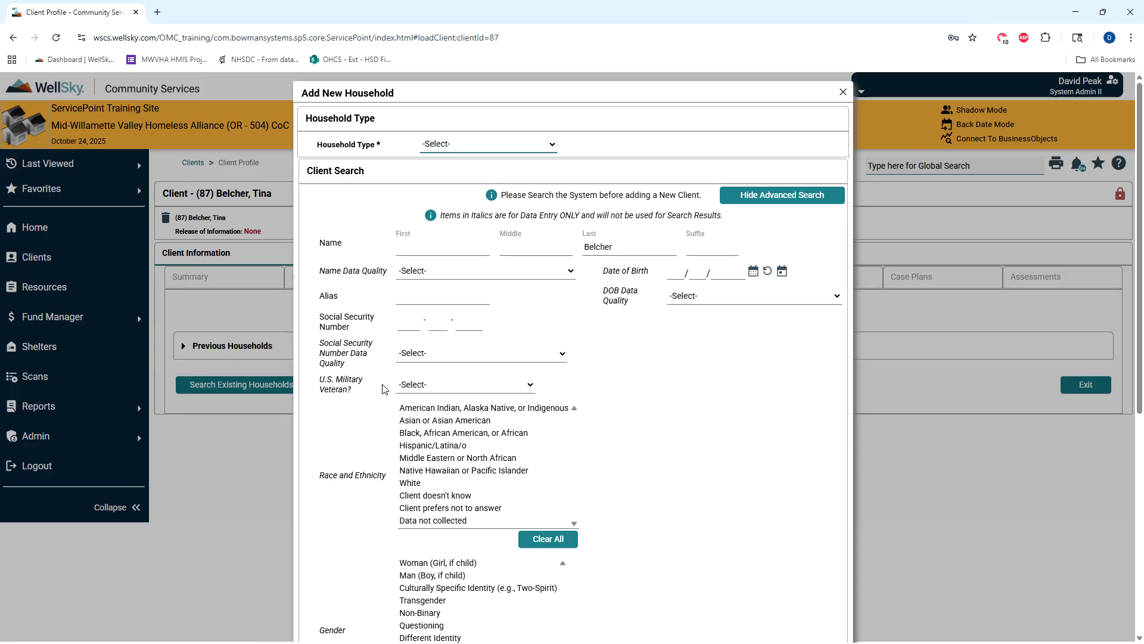
left_click(458, 148)
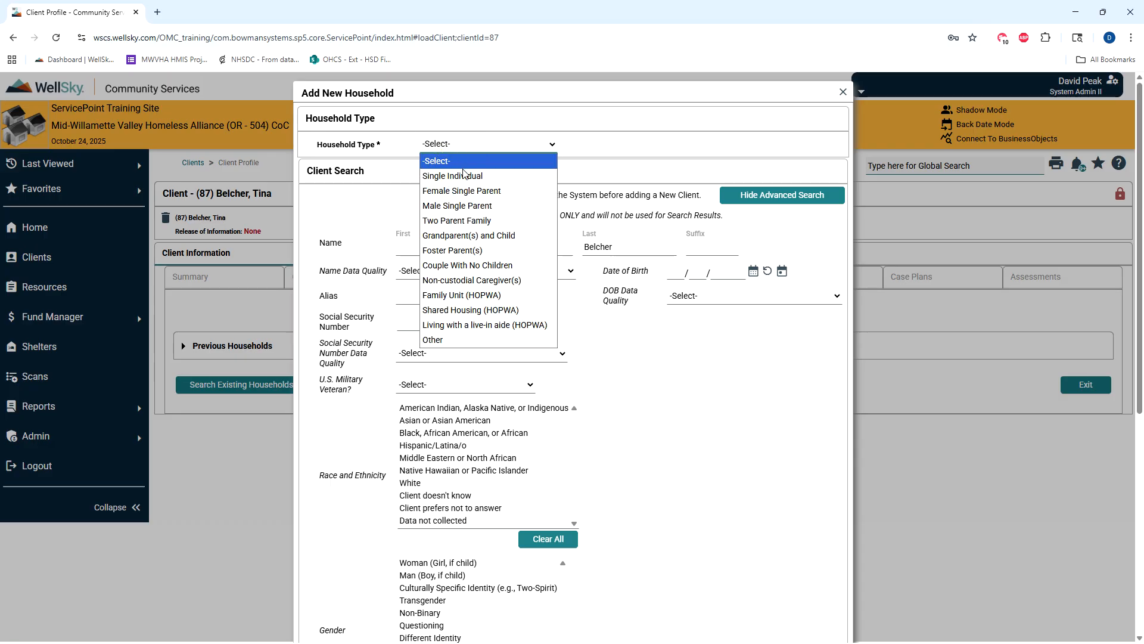
left_click(463, 170)
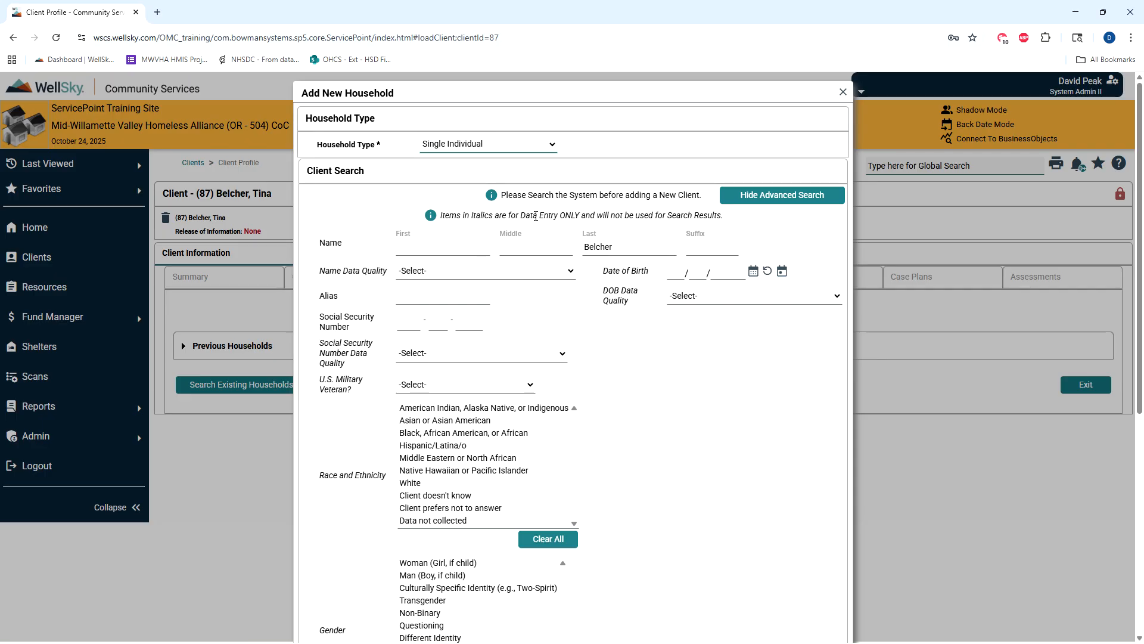
scroll(642, 270, "down", 5)
scroll(642, 269, "down", 2)
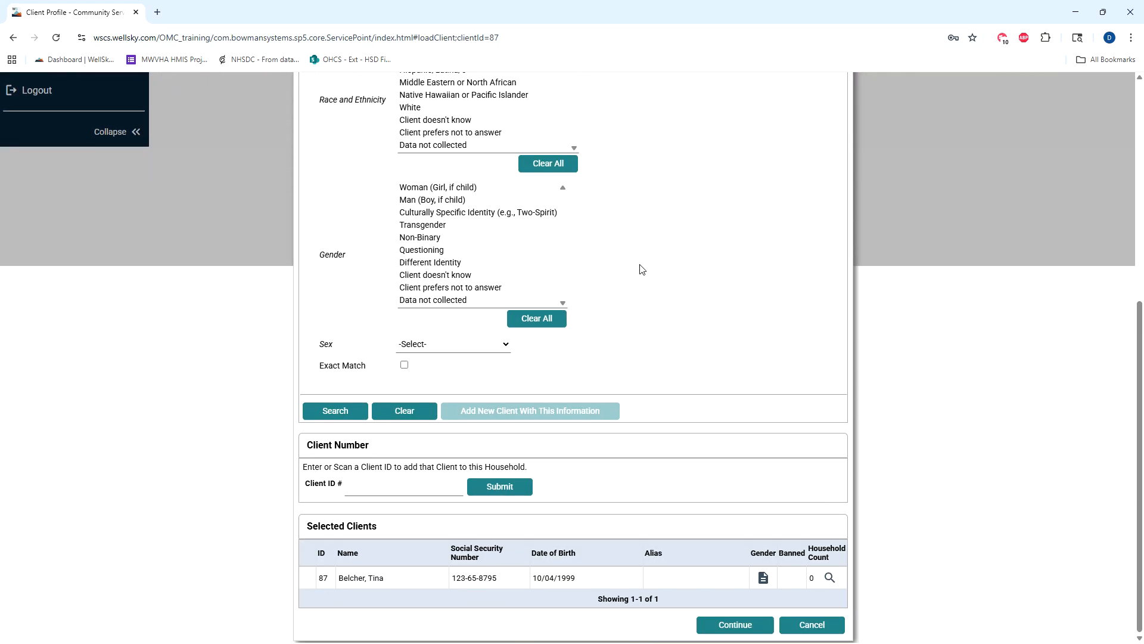
left_click(734, 626)
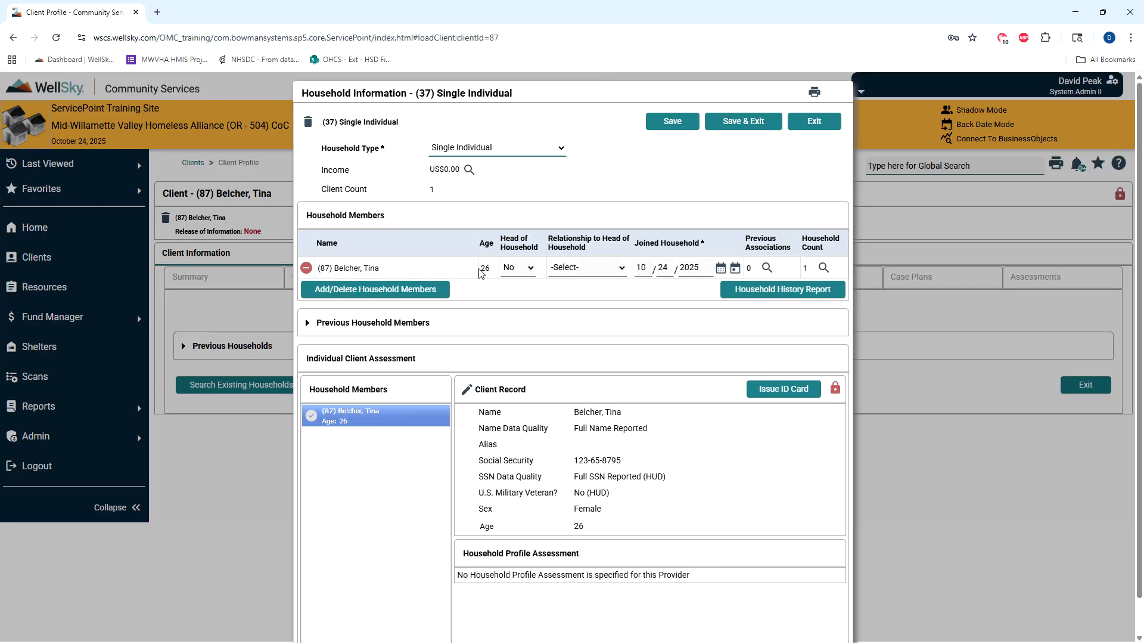
Set Head of Household to Yes and save the household with Save & Exit
left_click(512, 269)
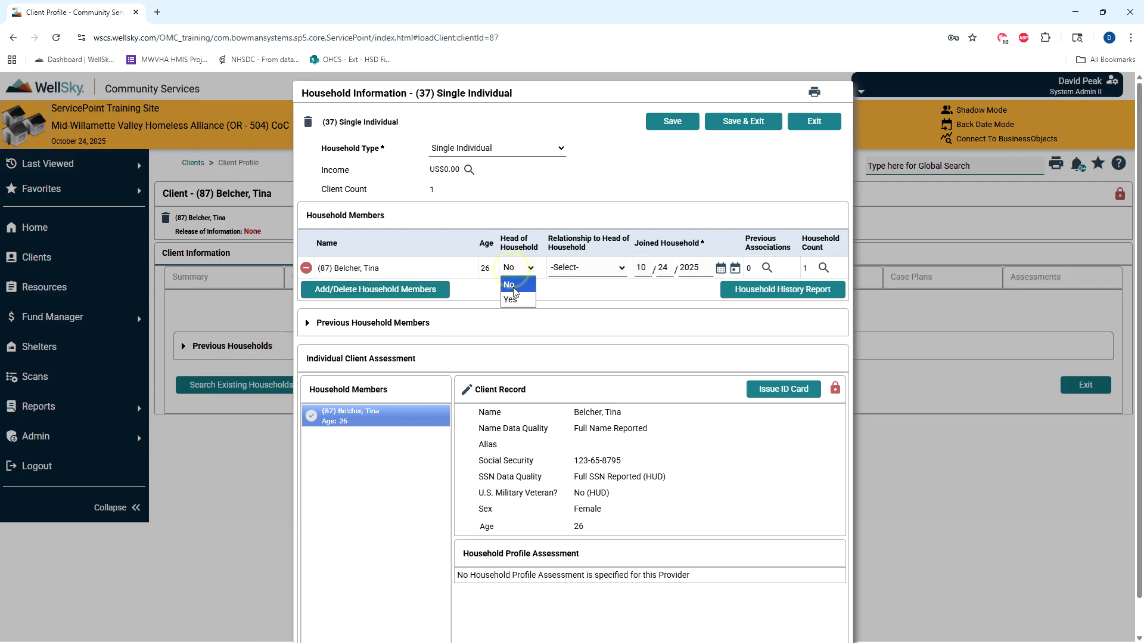
left_click(514, 295)
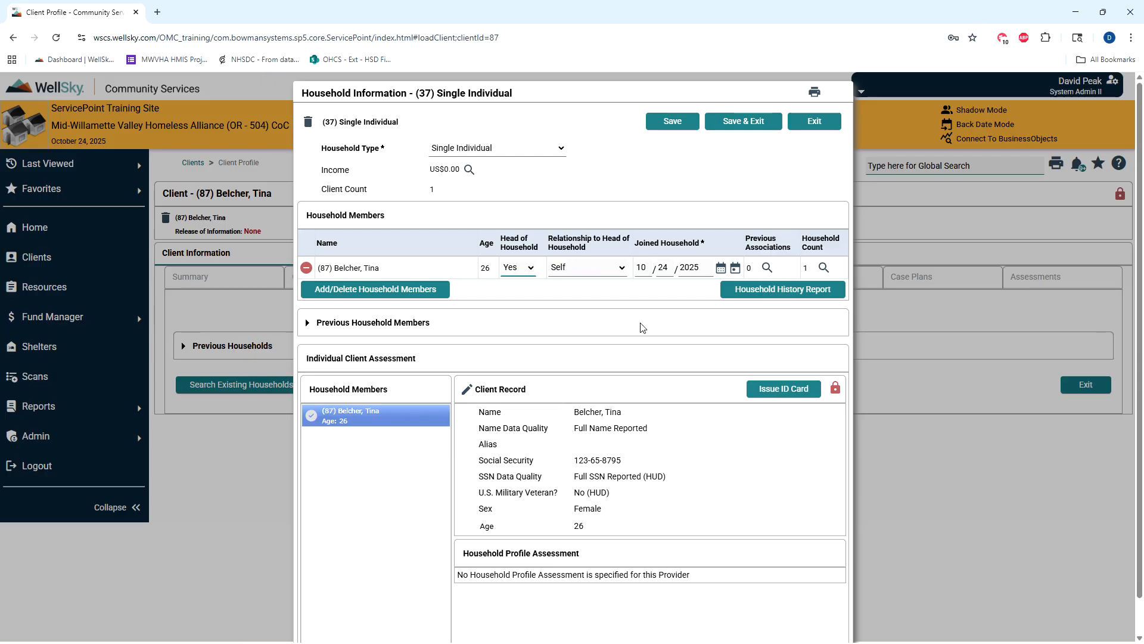
scroll(642, 325, "down", 1)
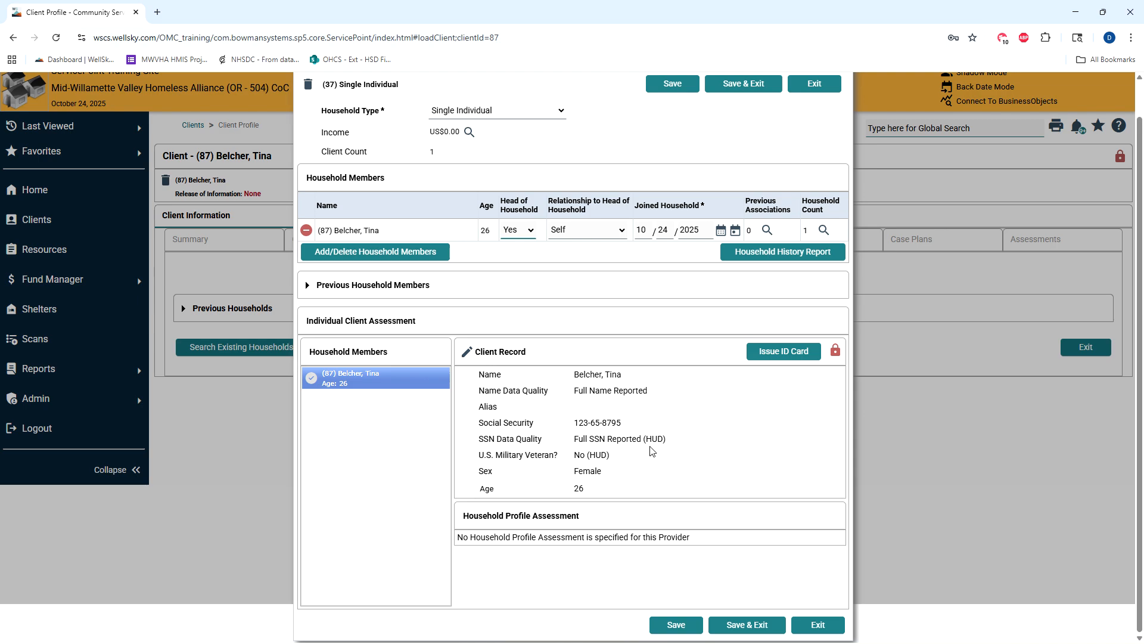
left_click(741, 624)
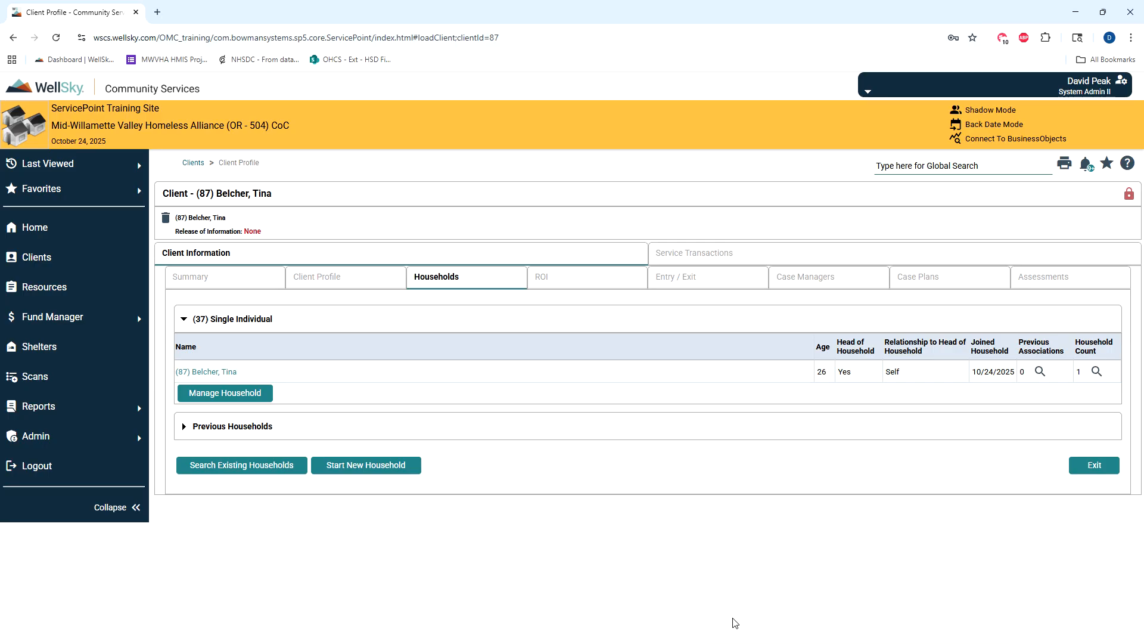
Exit to Client Search and reopen the new client's profile from Client Results, showing household 37
left_click(1094, 465)
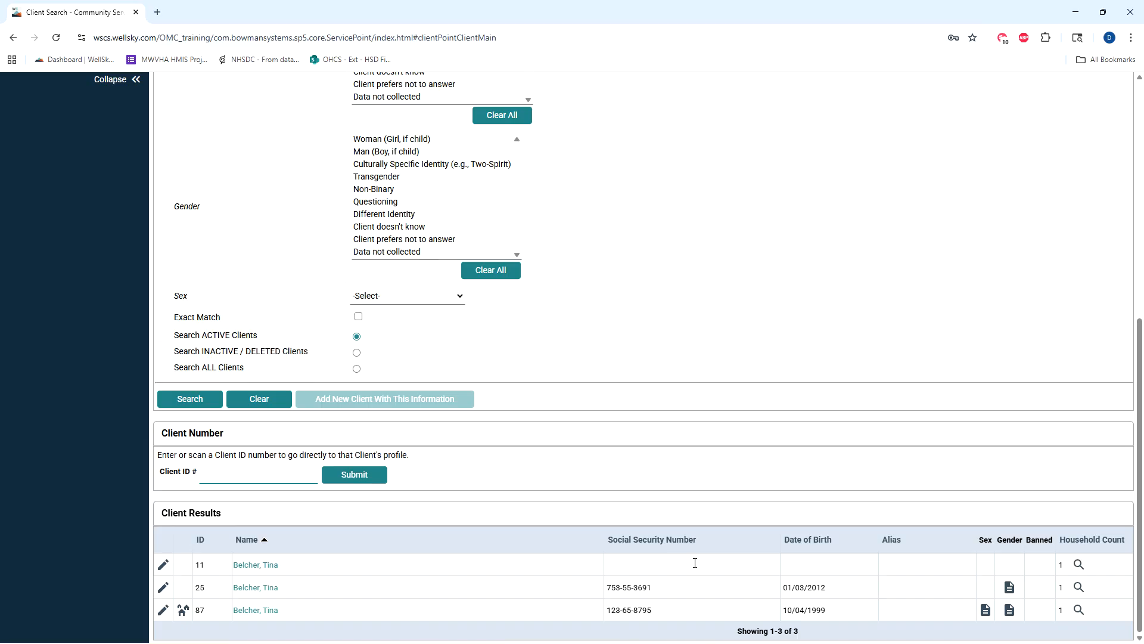
scroll(587, 373, "up", 7)
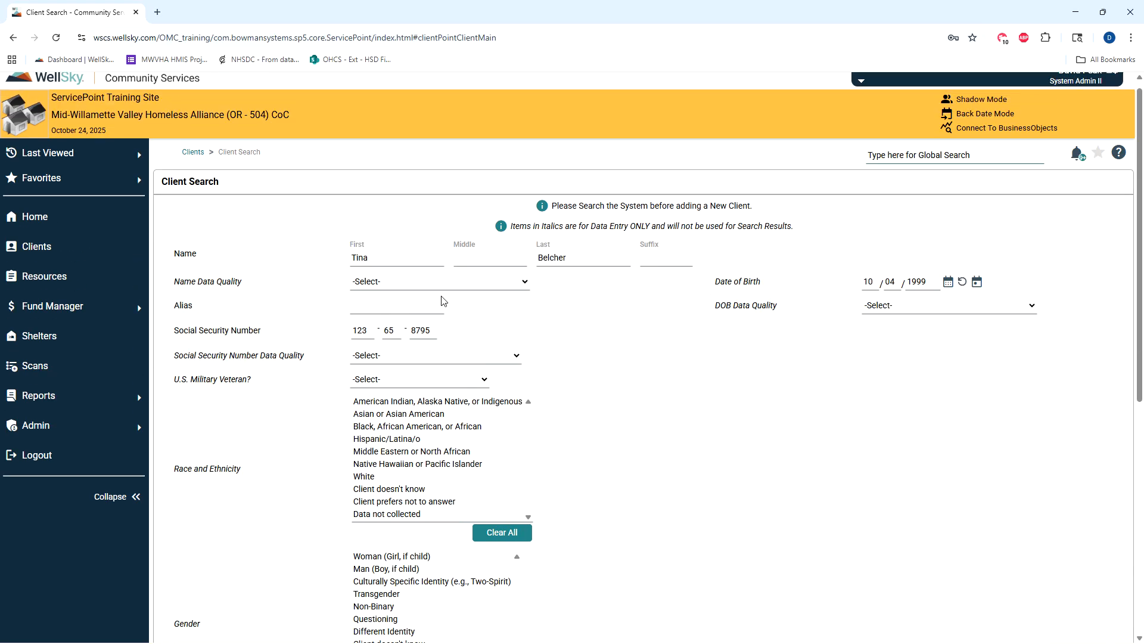
scroll(592, 366, "down", 4)
scroll(589, 372, "up", 1)
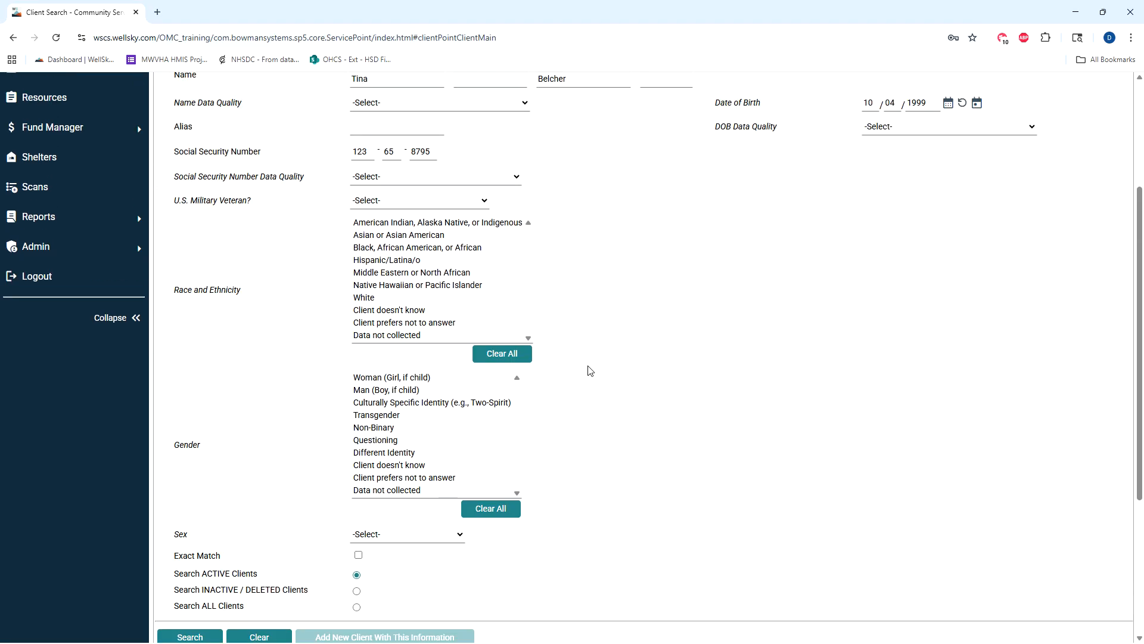
scroll(590, 370, "up", 2)
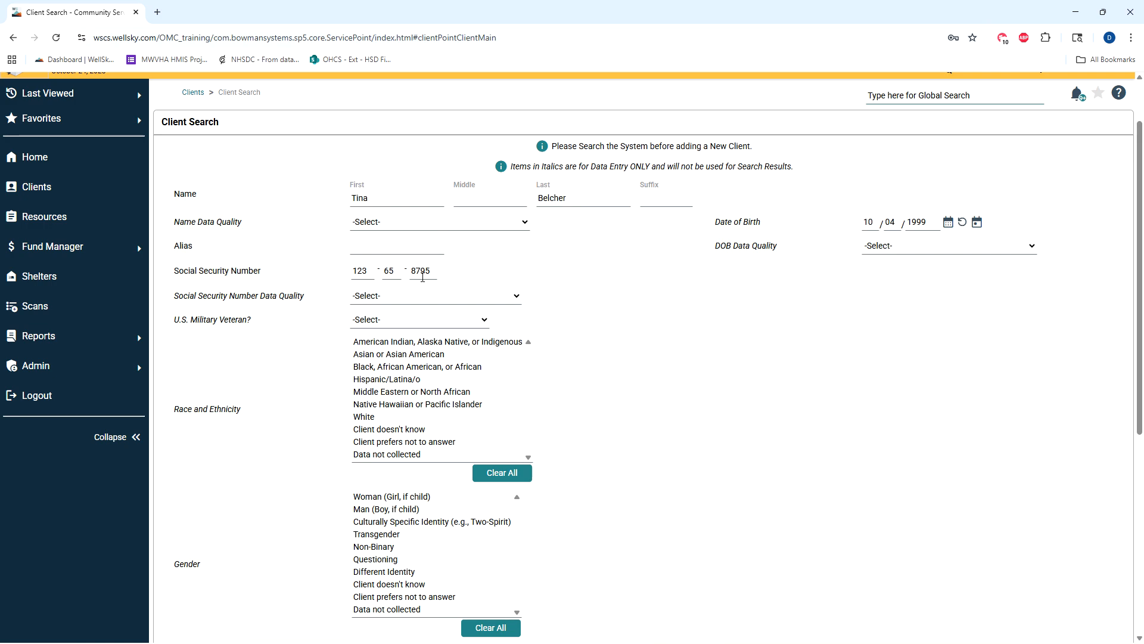
scroll(795, 333, "down", 6)
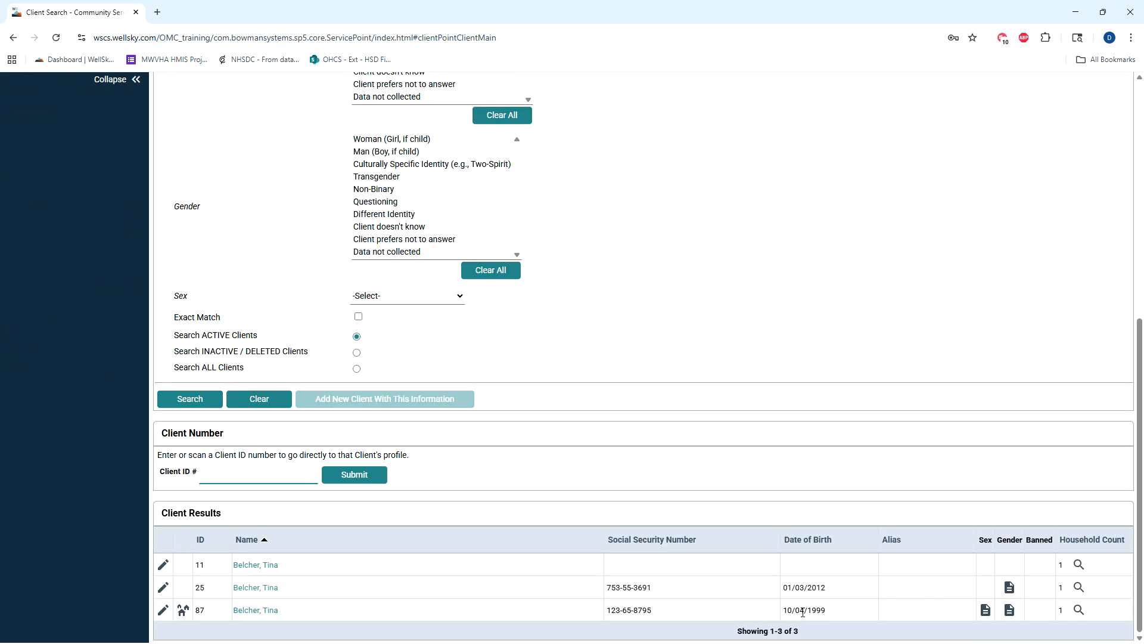
left_click_drag(835, 612, 778, 614)
left_click(256, 609)
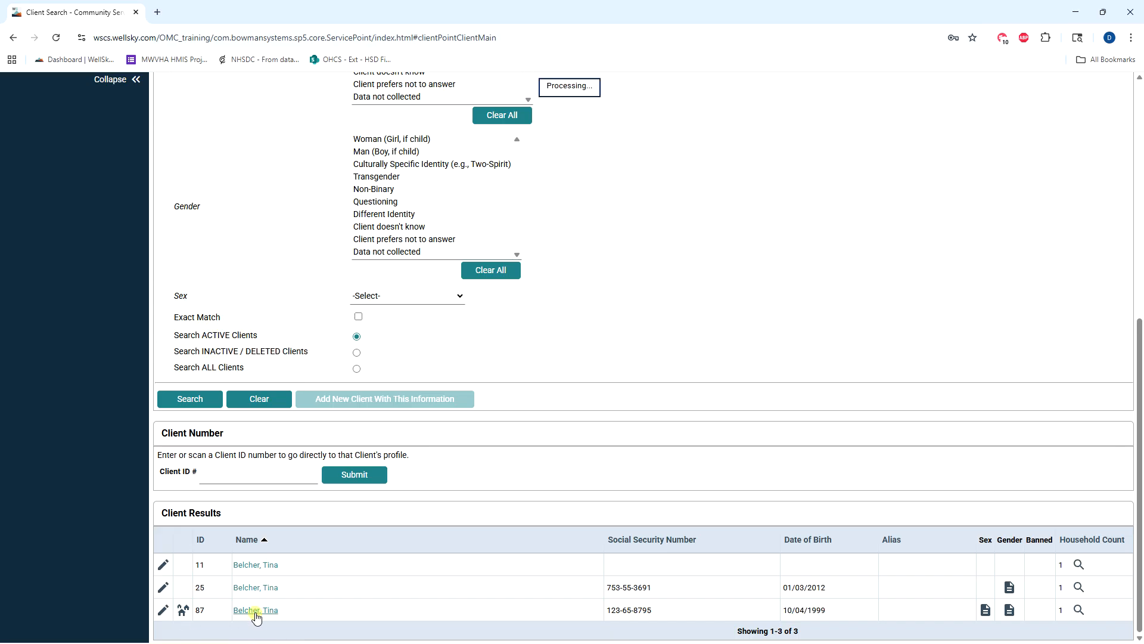
scroll(432, 444, "down", 1)
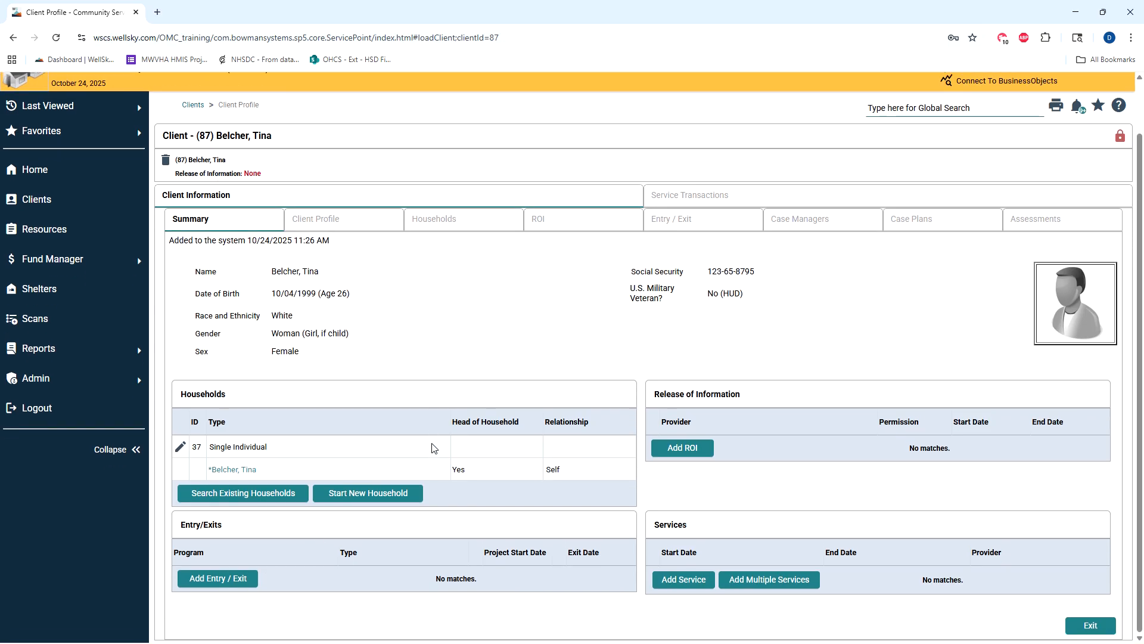